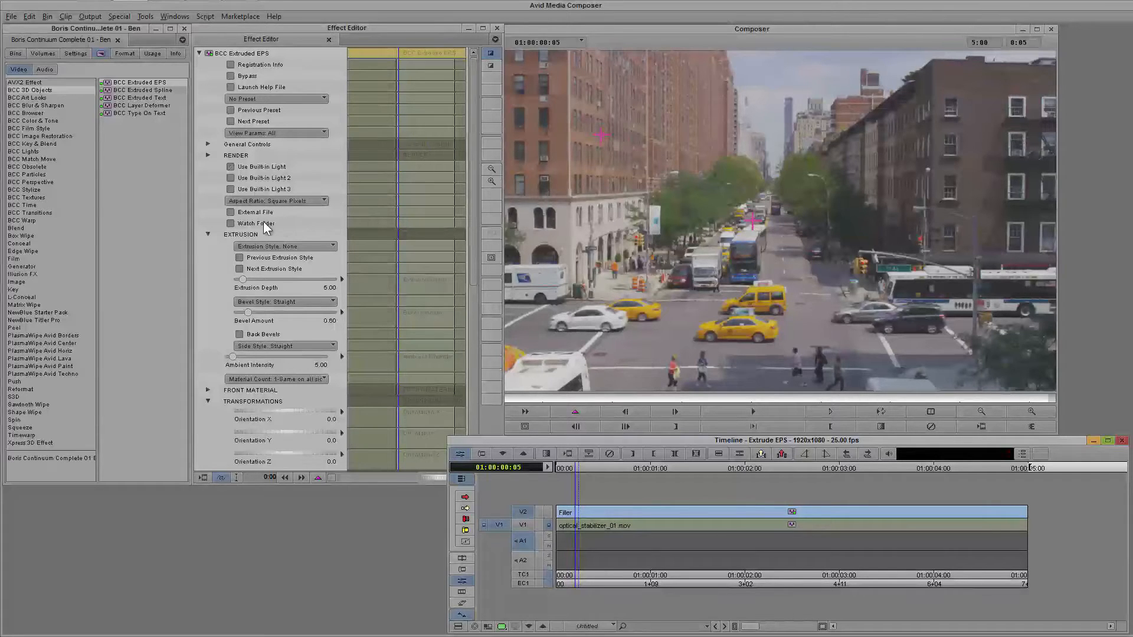
# - Load logo-02a.eps from the Vectors folder as the external file of the BCC Extruded EPS effect
pyautogui.click(231, 211)
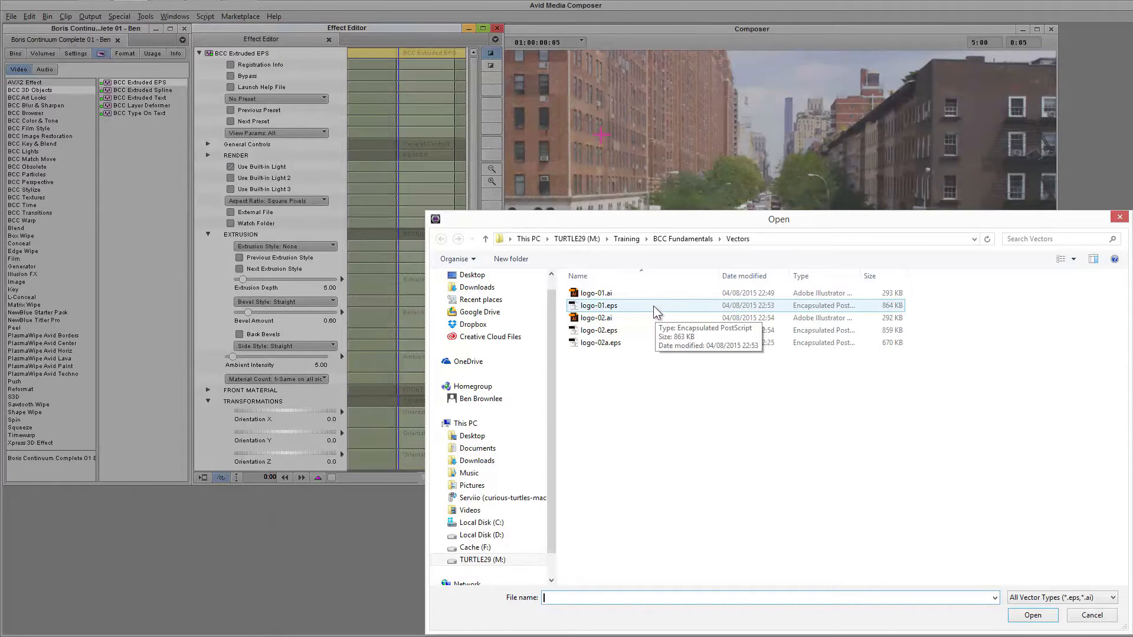
pyautogui.doubleClick(616, 343)
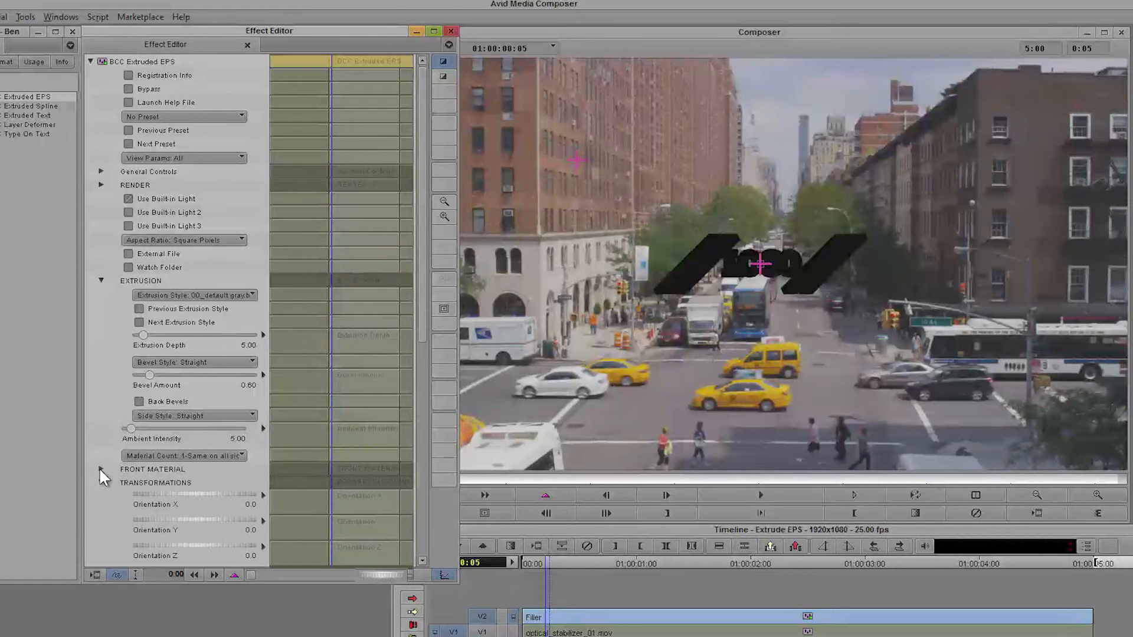
# - Try the metal-chrome preset on the logo's front material and replace it with the metal-brushed metal preset
pyautogui.click(100, 469)
pyautogui.click(235, 483)
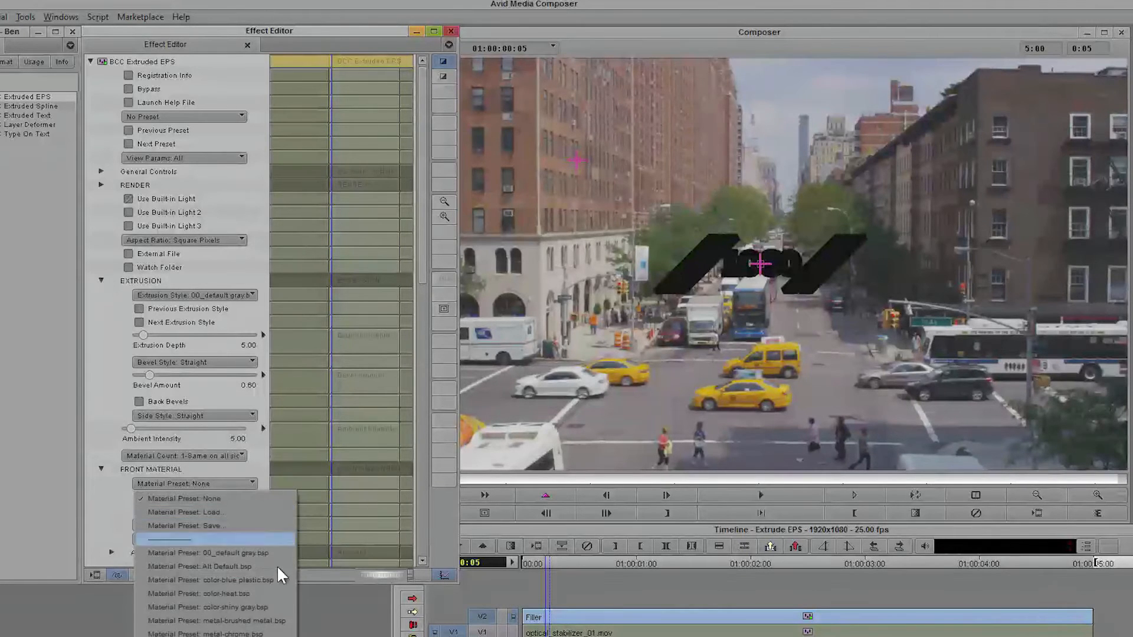
pyautogui.click(280, 632)
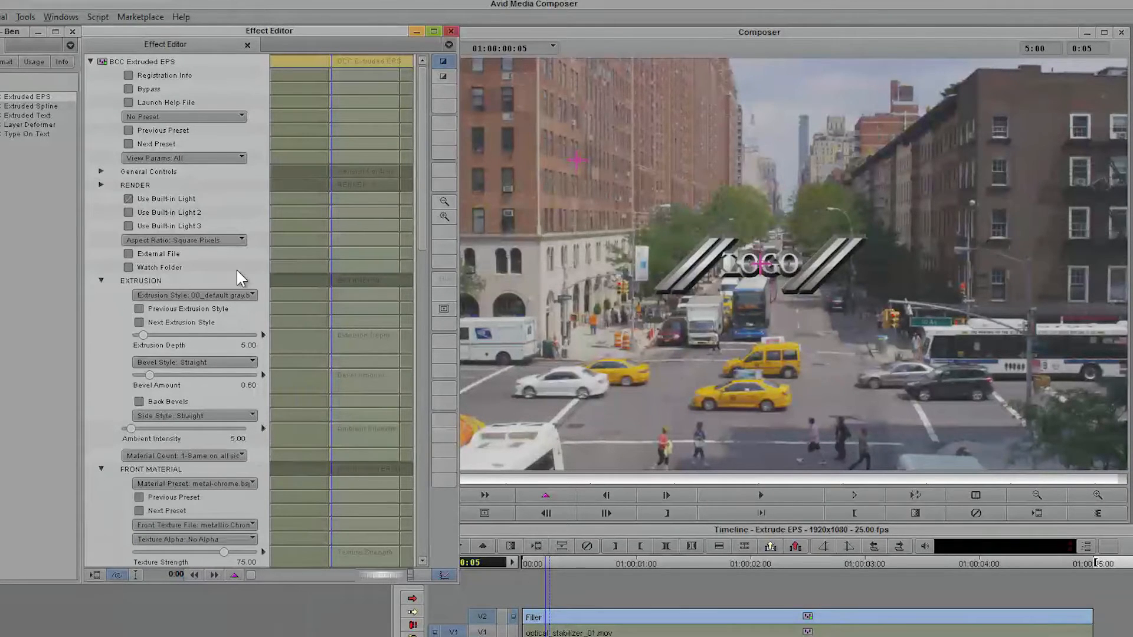
pyautogui.click(233, 484)
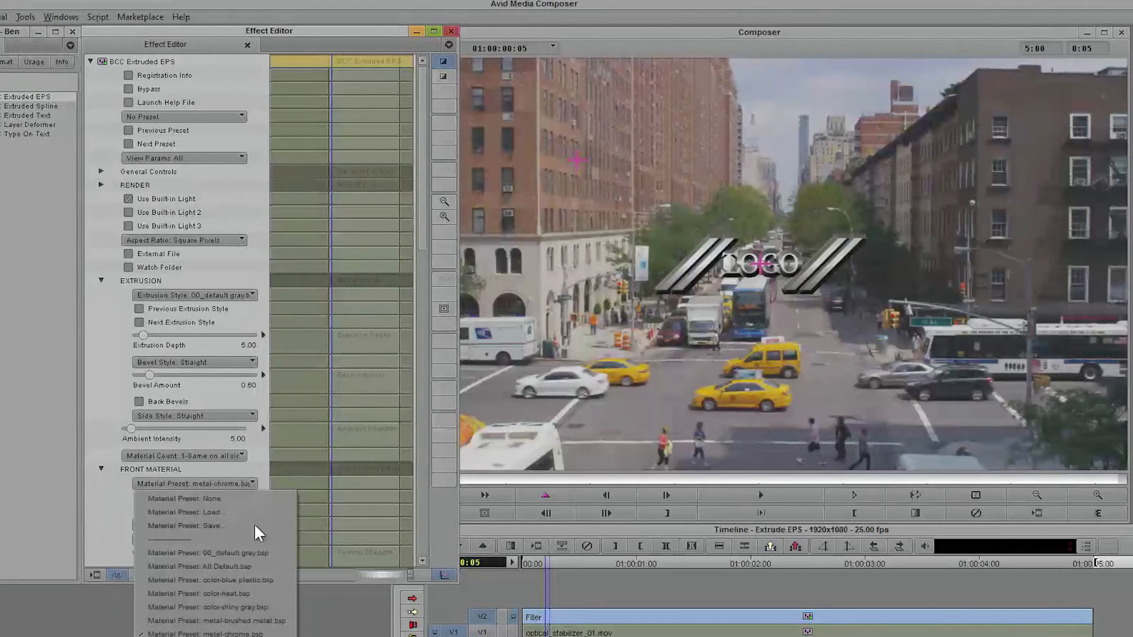
pyautogui.click(282, 621)
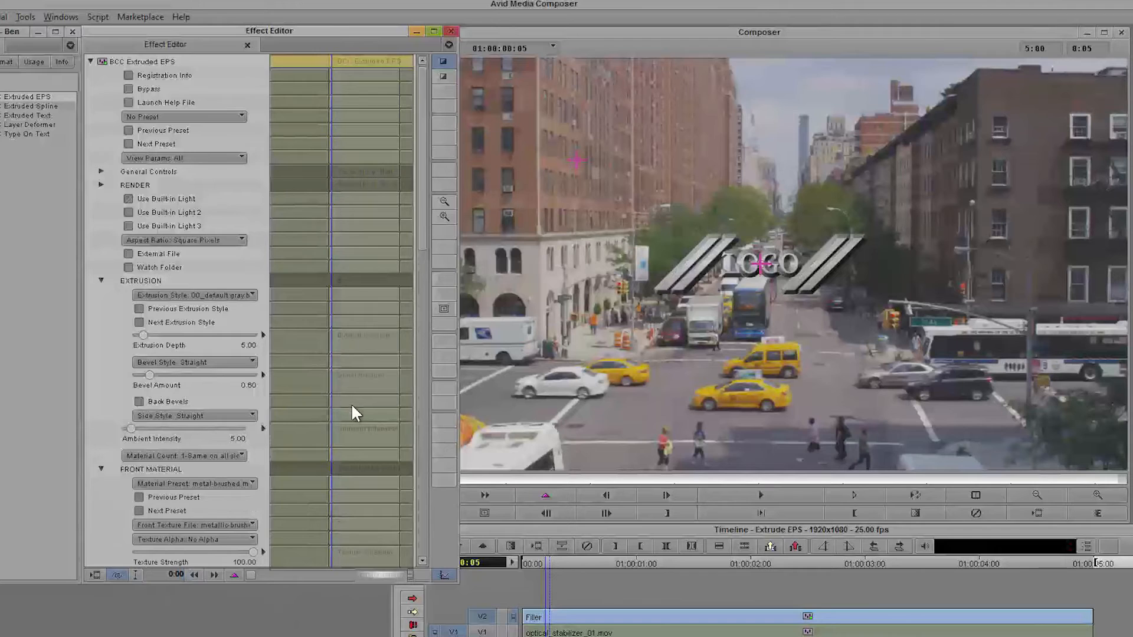
# - Undo a trial Position Z shift of the logo and enlarge it with a Master Scale of about 184
pyautogui.moveTo(420, 286); pyautogui.dragTo(418, 484)
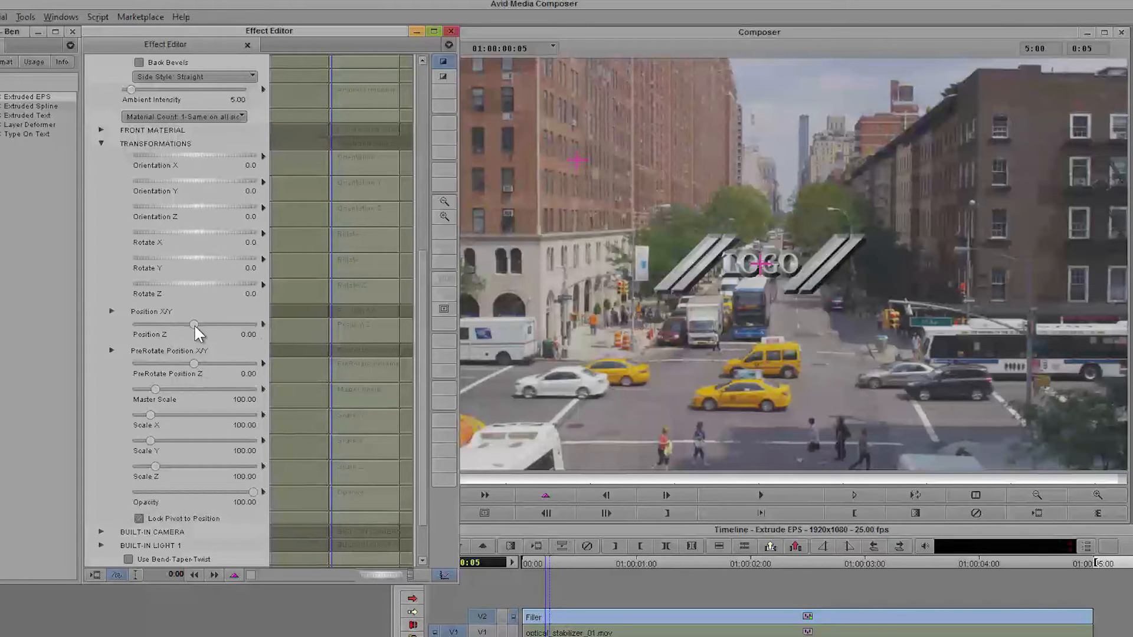
pyautogui.moveTo(202, 324); pyautogui.dragTo(184, 325)
pyautogui.hotkey('ctrl', 'z')
pyautogui.moveTo(155, 389); pyautogui.dragTo(171, 386)
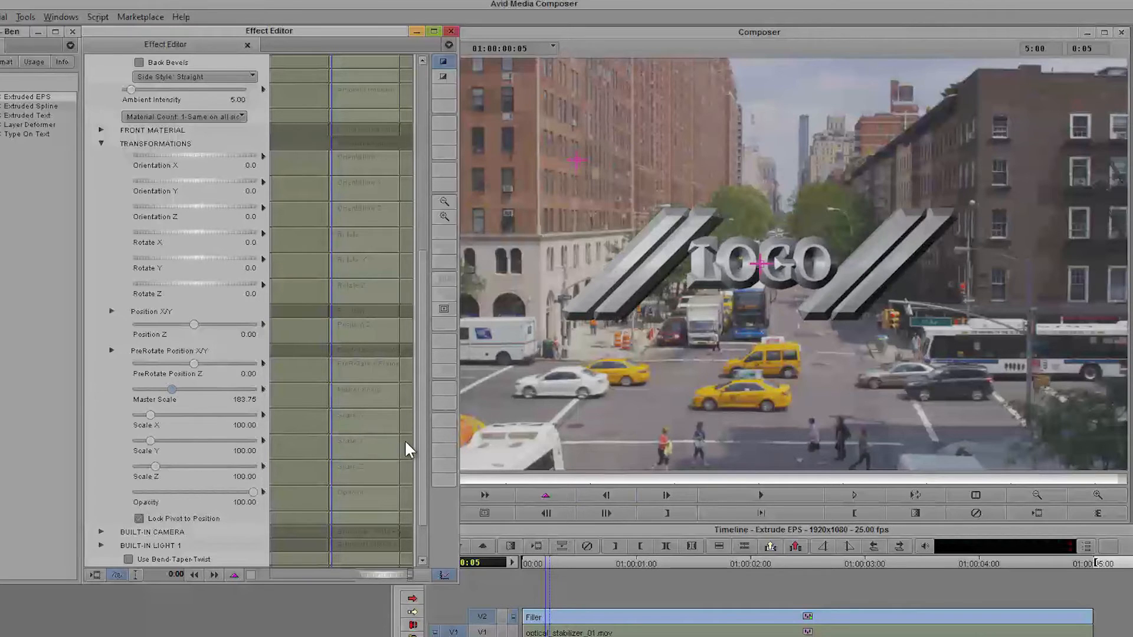
# - Set the logo's Extrusion Depth to 4.5 and its Bevel Amount to 0.09
pyautogui.moveTo(423, 453); pyautogui.dragTo(424, 266)
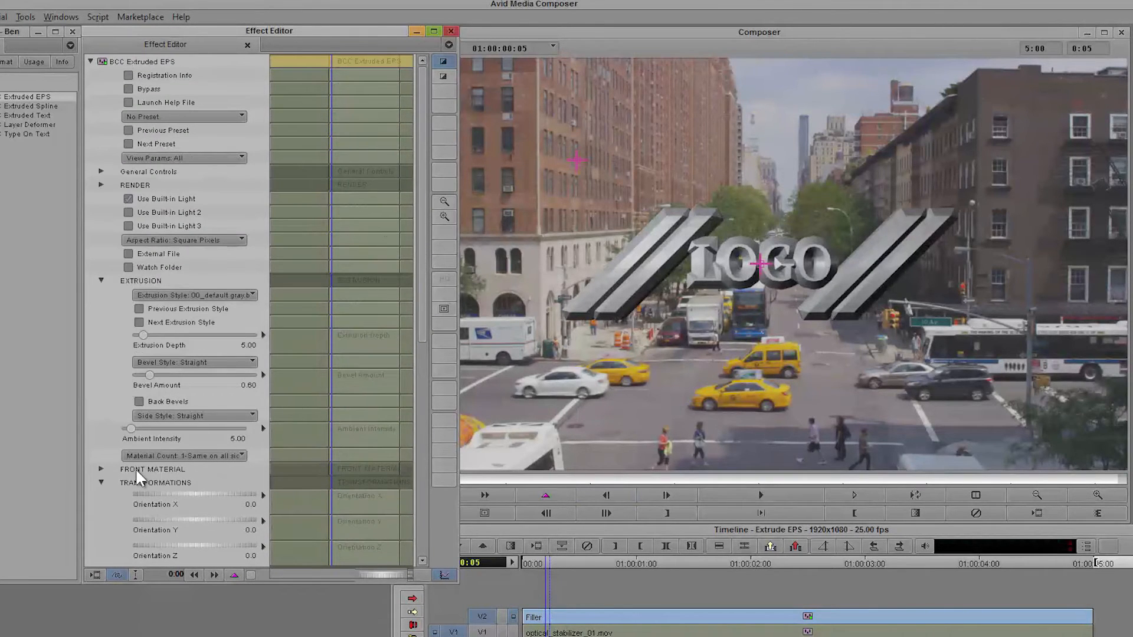
pyautogui.click(101, 482)
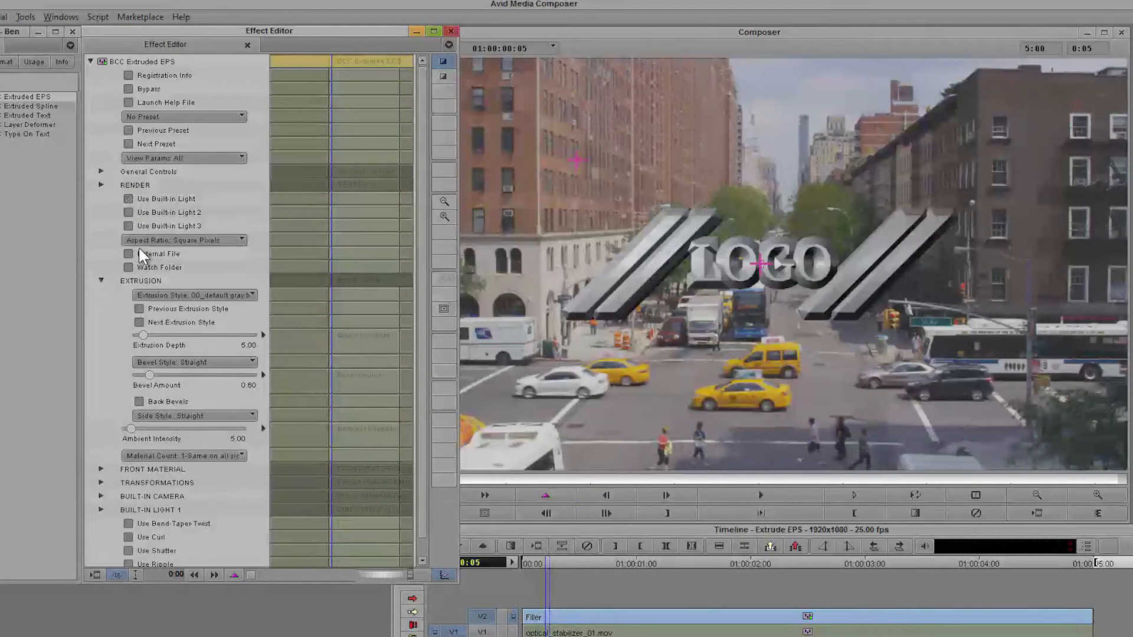
pyautogui.moveTo(144, 334); pyautogui.dragTo(137, 336)
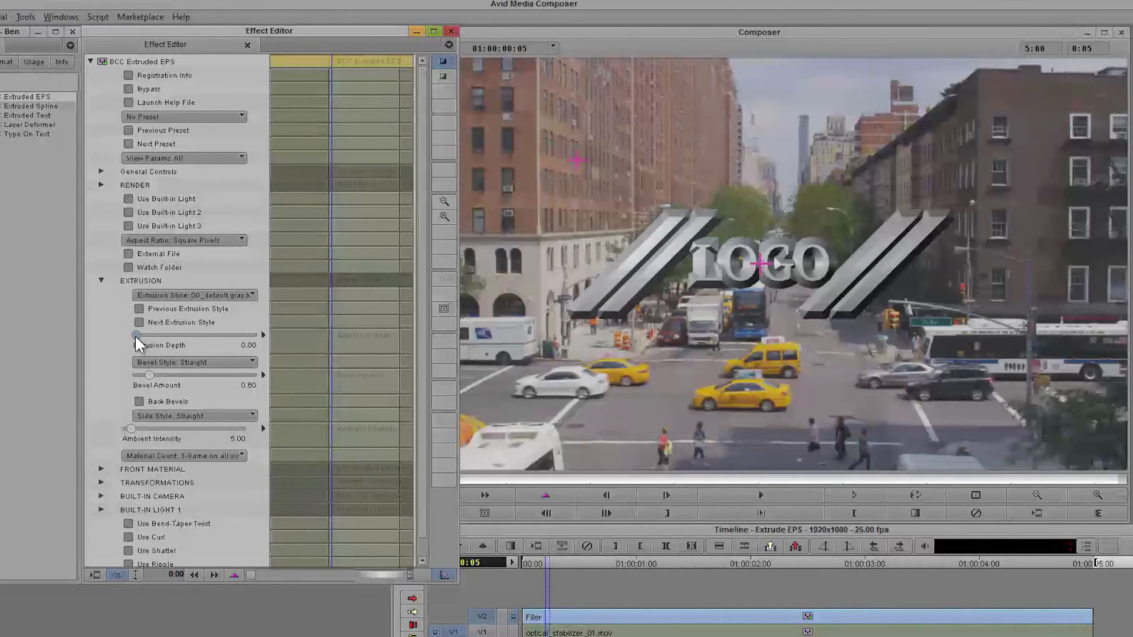
pyautogui.moveTo(145, 376); pyautogui.dragTo(142, 332)
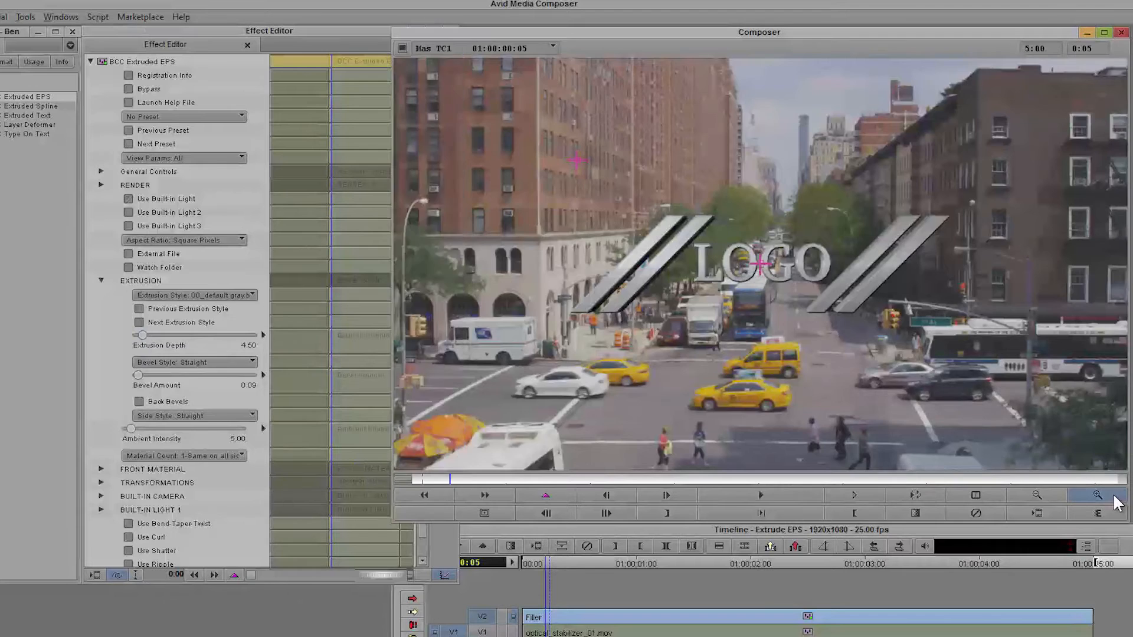
# - Compare render Polygon Counts of 58 and 21.5 on the logo's curved letters and settle on 52.5
pyautogui.click(1113, 497)
pyautogui.click(1112, 496)
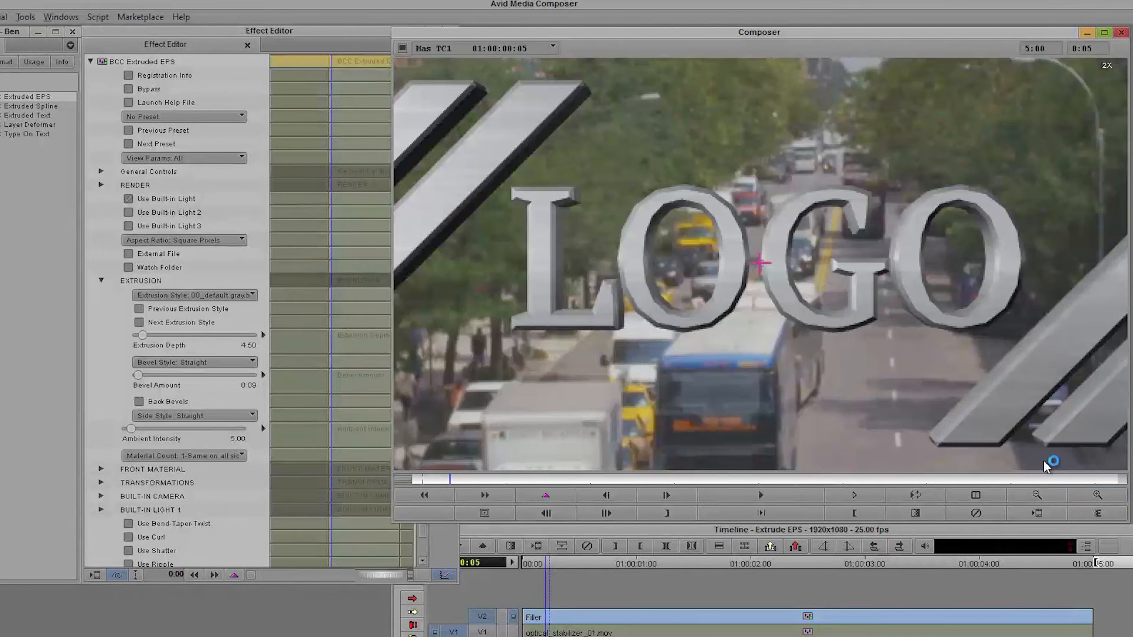
pyautogui.click(1037, 495)
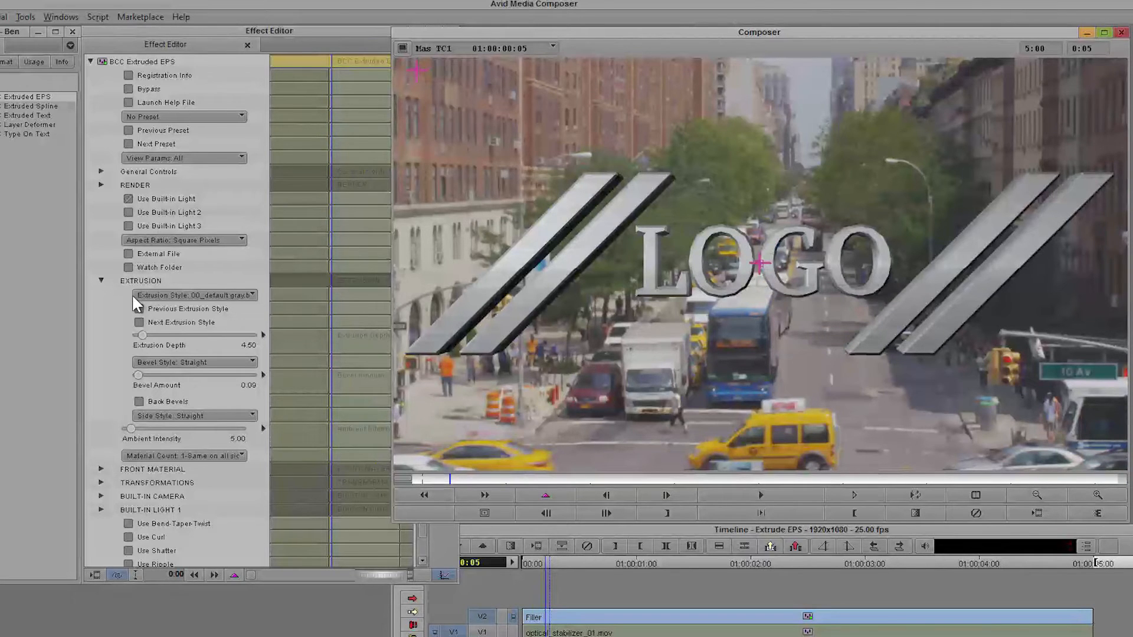
pyautogui.click(100, 184)
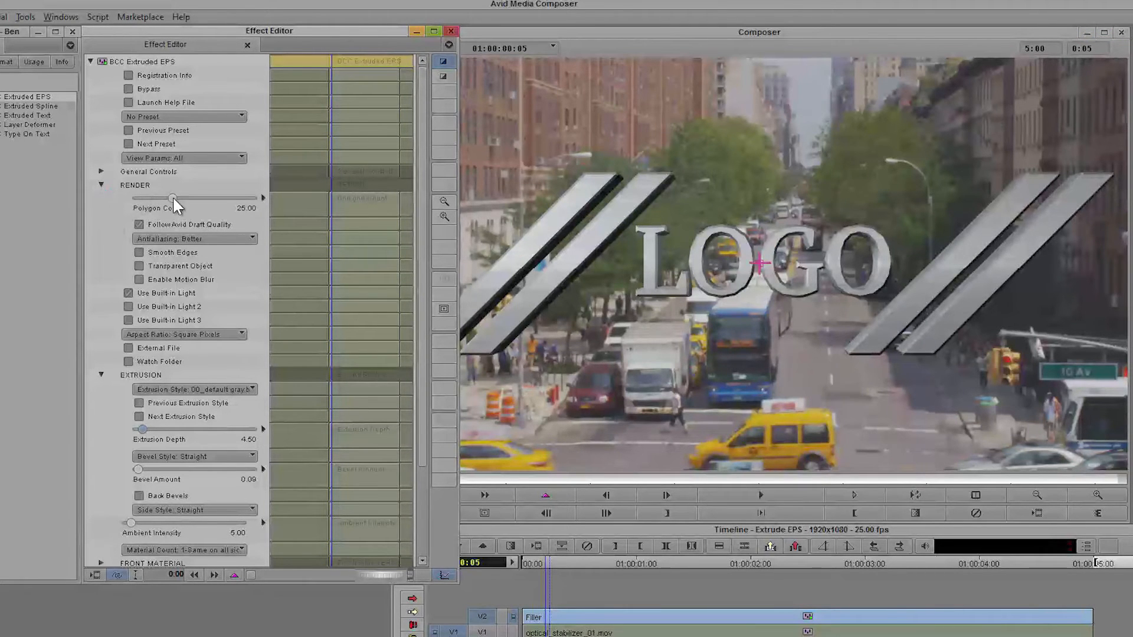
pyautogui.moveTo(173, 198); pyautogui.dragTo(219, 197)
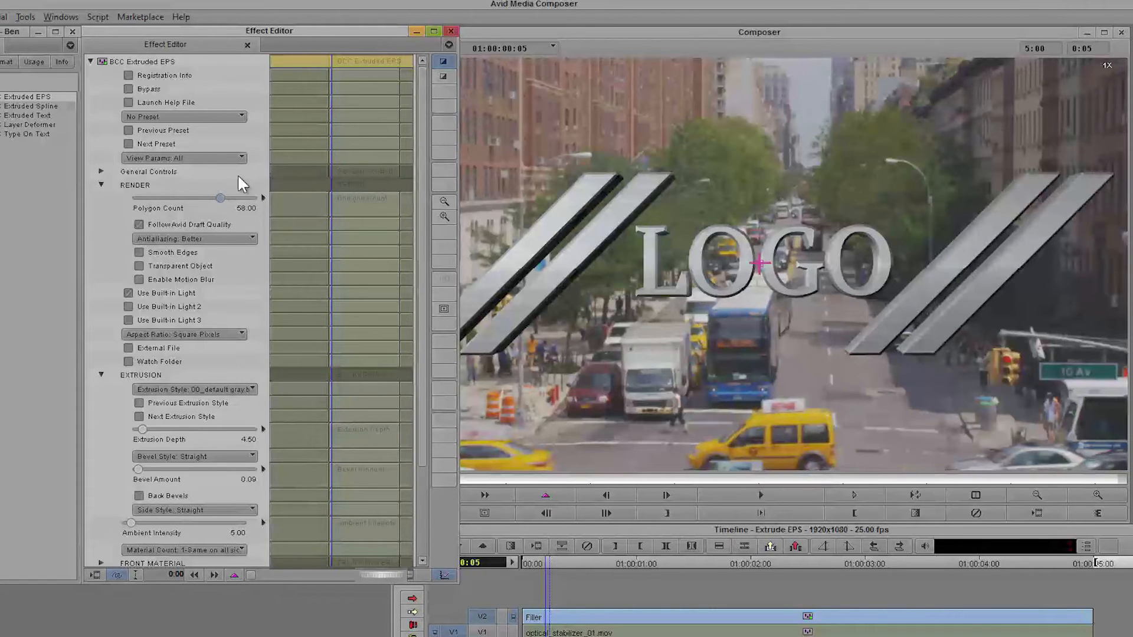
pyautogui.moveTo(219, 198); pyautogui.dragTo(163, 199)
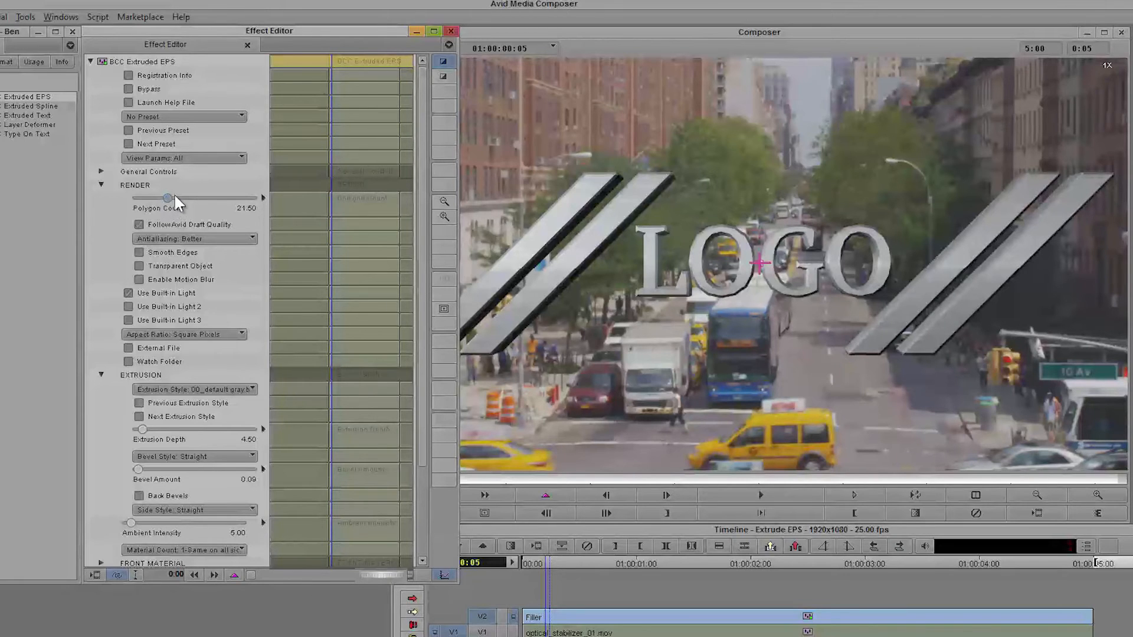
pyautogui.moveTo(168, 198); pyautogui.dragTo(211, 198)
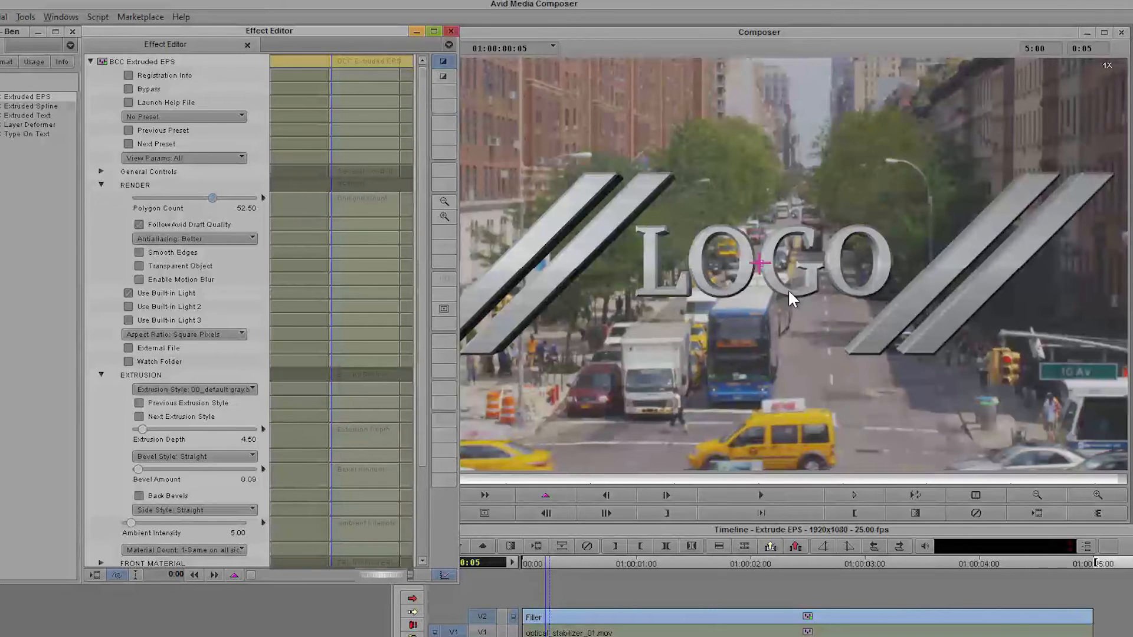
pyautogui.click(101, 184)
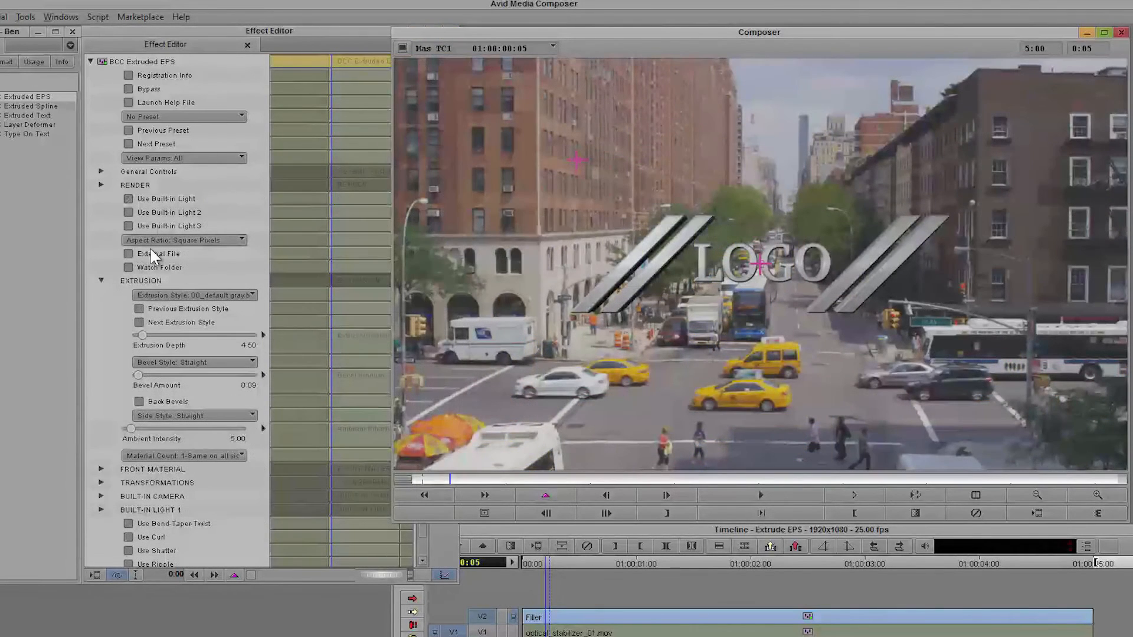
# - Enable Built-in Light 2 with Source Z 0.19 and Intensity 47.5, and place its source just below the logo toward the right-hand stripes
pyautogui.click(101, 281)
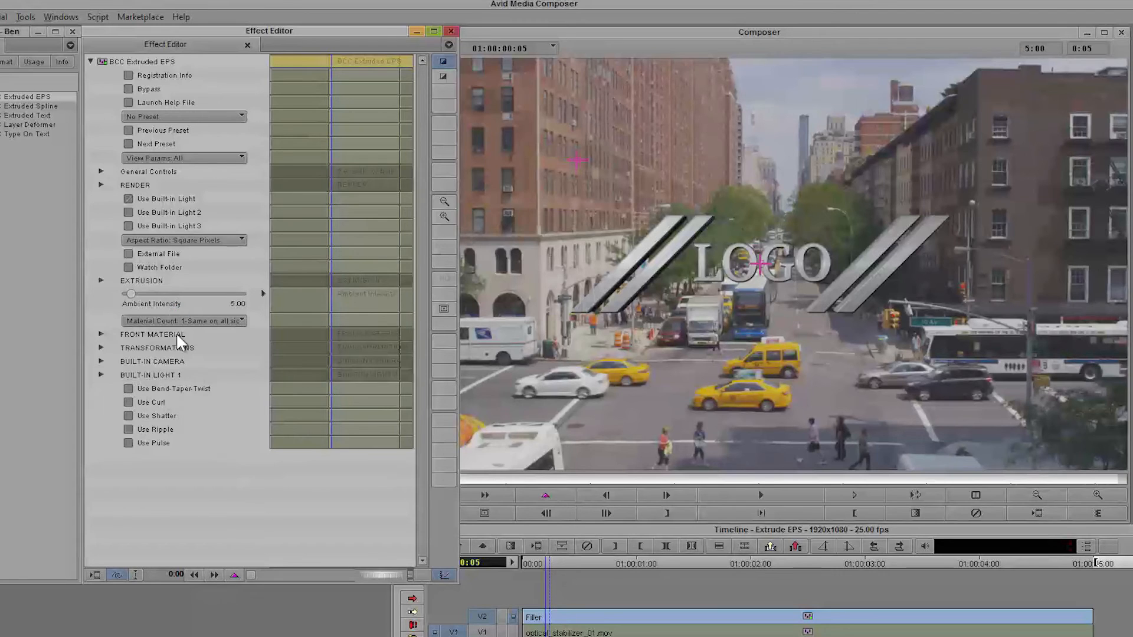
pyautogui.click(165, 213)
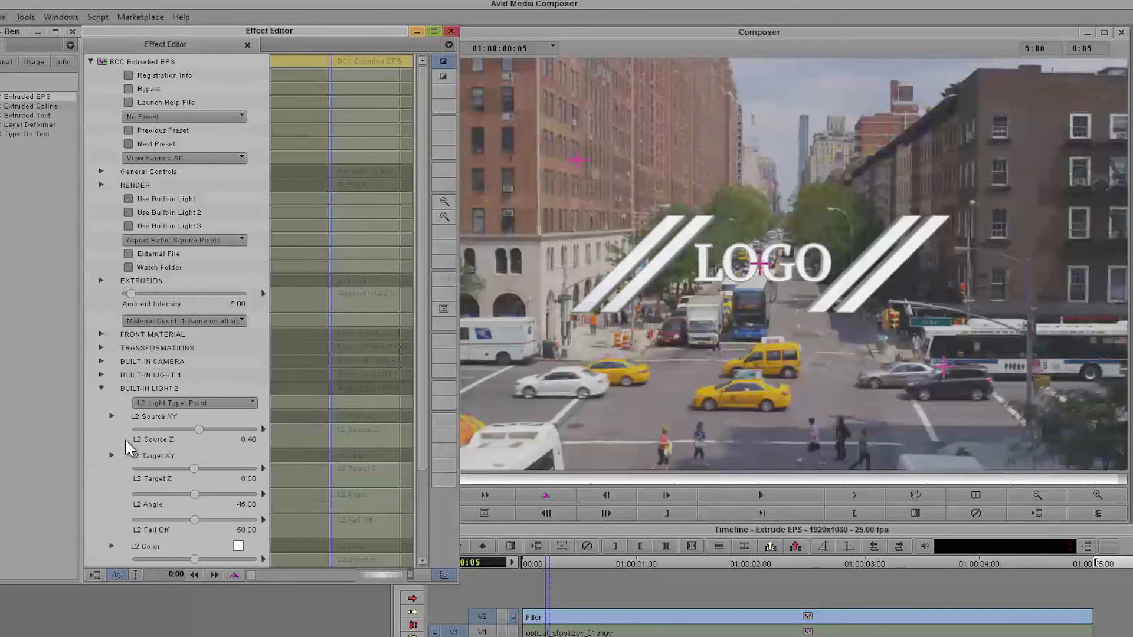
pyautogui.moveTo(943, 364); pyautogui.dragTo(864, 403)
pyautogui.moveTo(192, 468); pyautogui.dragTo(163, 468)
pyautogui.moveTo(199, 429)
pyautogui.mouseDown()
pyautogui.moveTo(168, 431)
pyautogui.moveTo(221, 424)
pyautogui.mouseUp()
pyautogui.moveTo(867, 403); pyautogui.dragTo(855, 363)
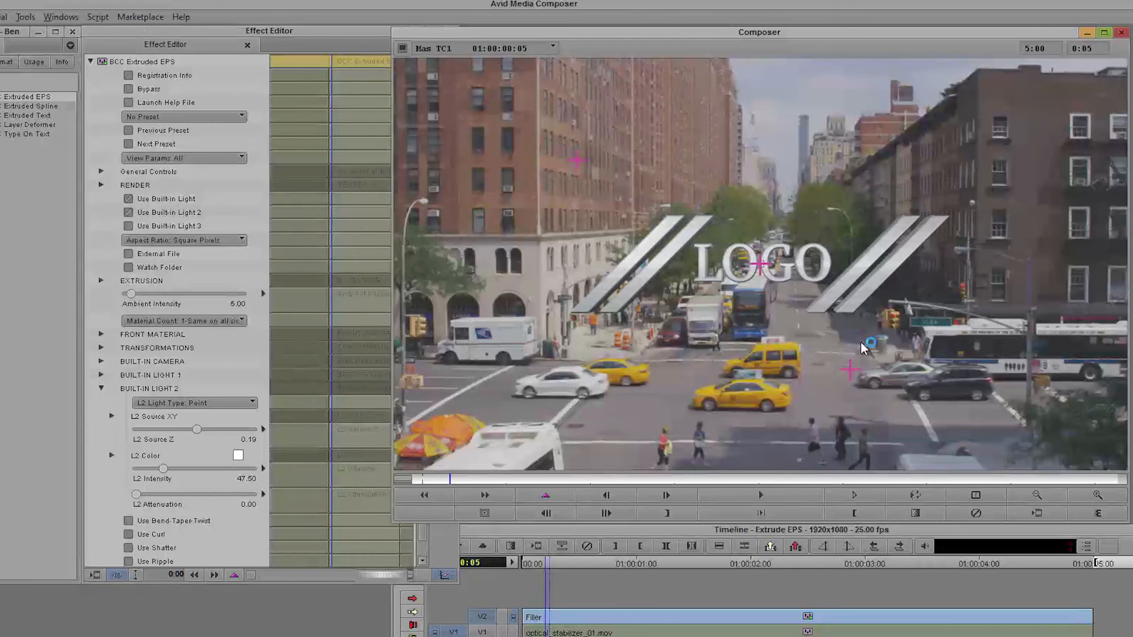
pyautogui.click(100, 389)
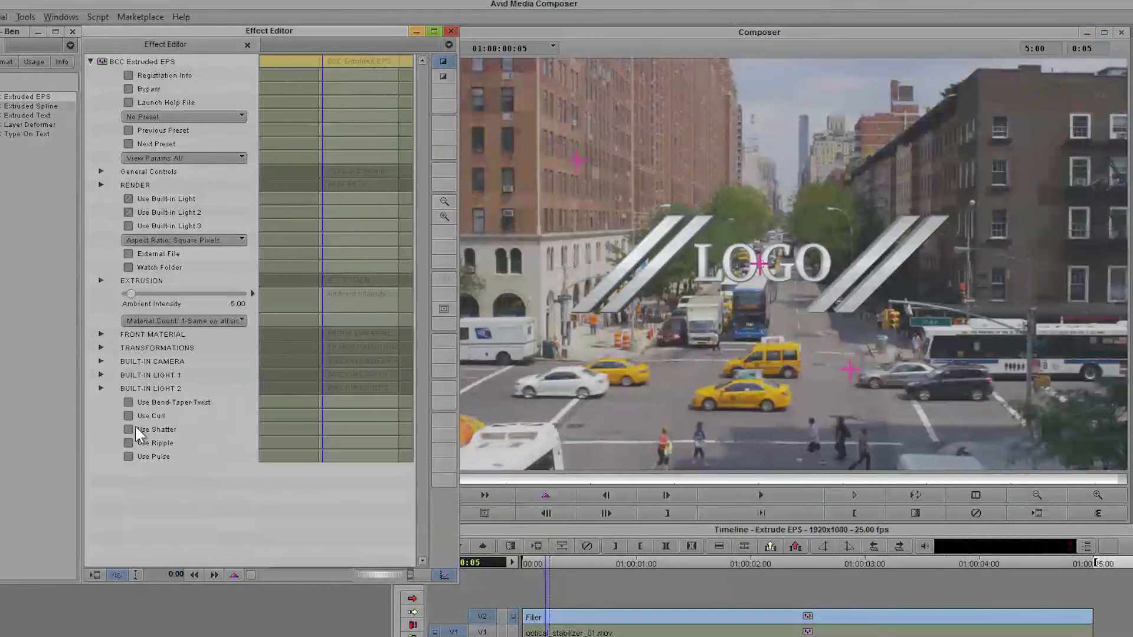
# - Enable the Curl deformer on the logo and set its Angle 1 to about 202
pyautogui.click(127, 415)
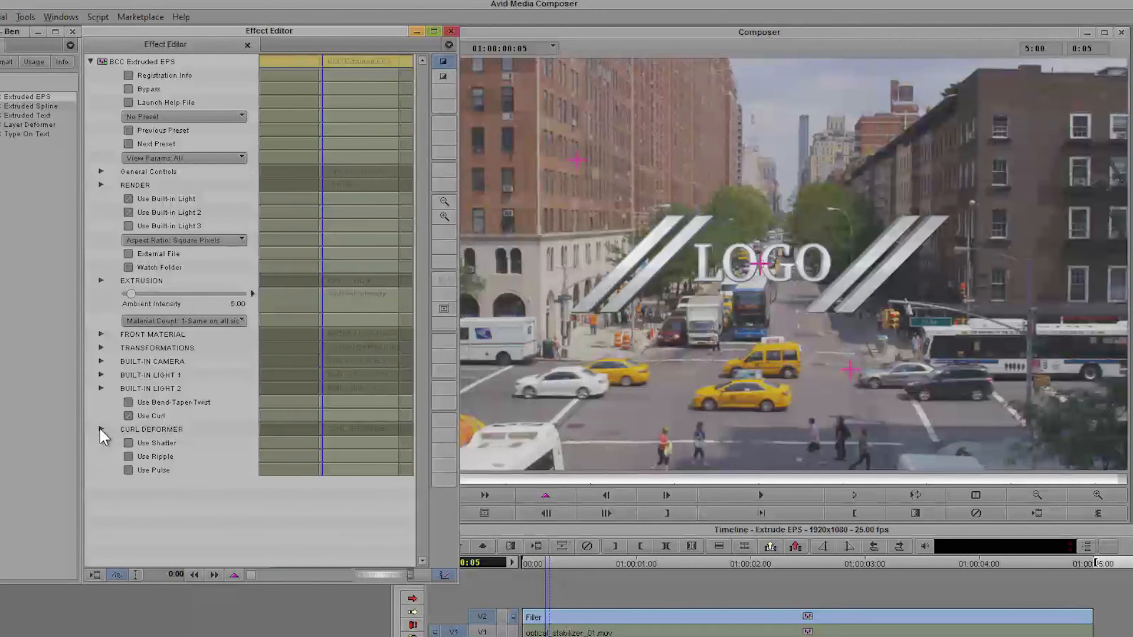
pyautogui.click(101, 430)
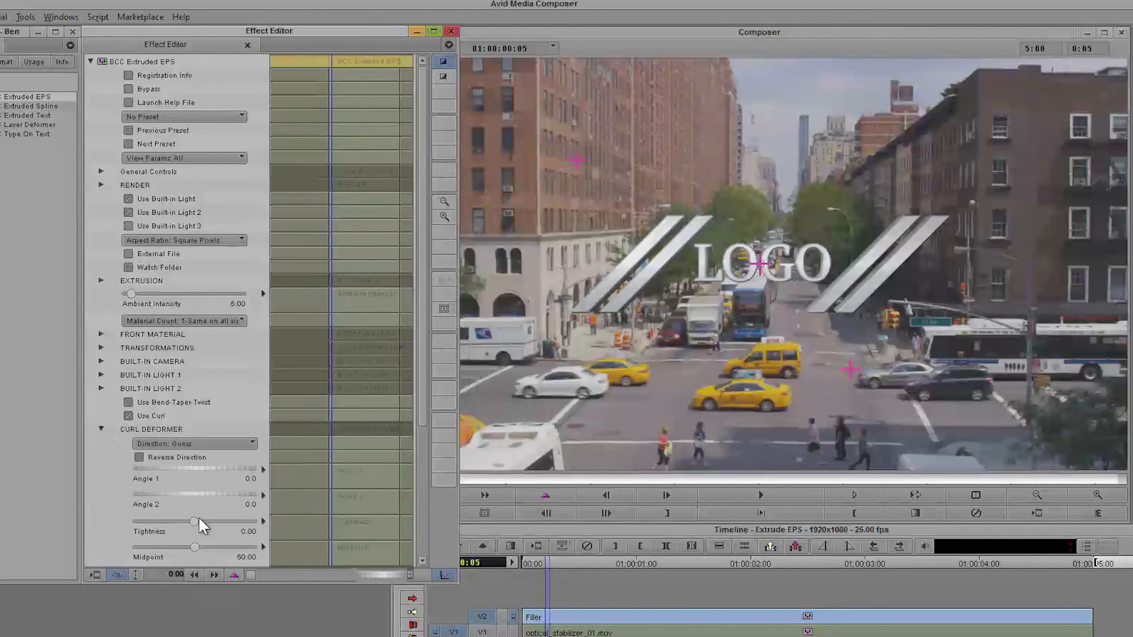
pyautogui.click(184, 468)
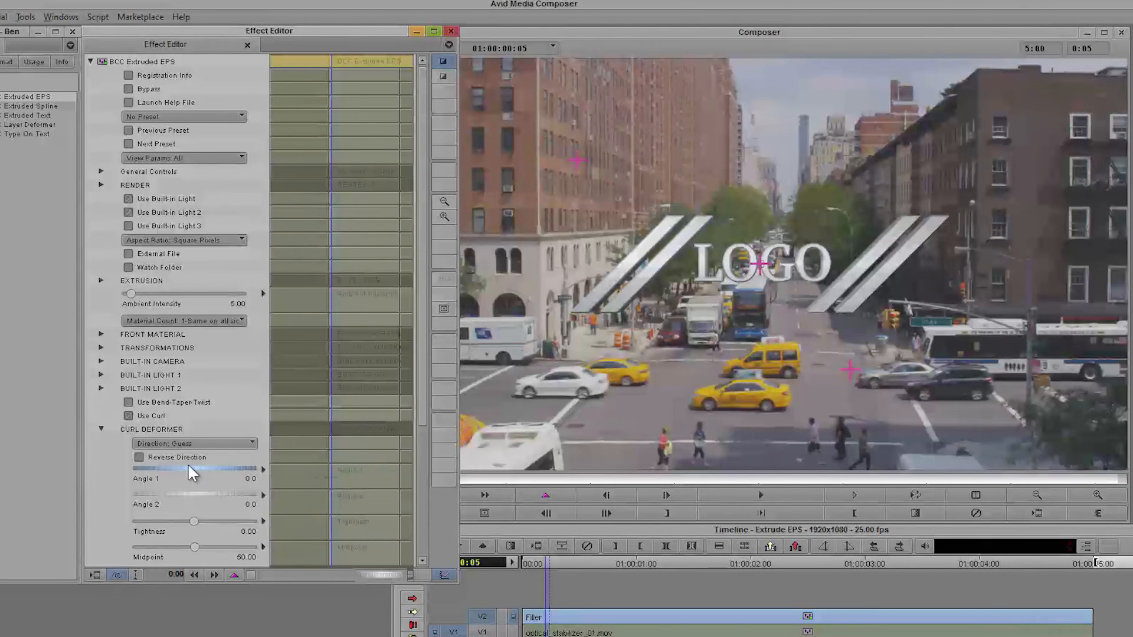
pyautogui.moveTo(194, 468); pyautogui.dragTo(319, 462)
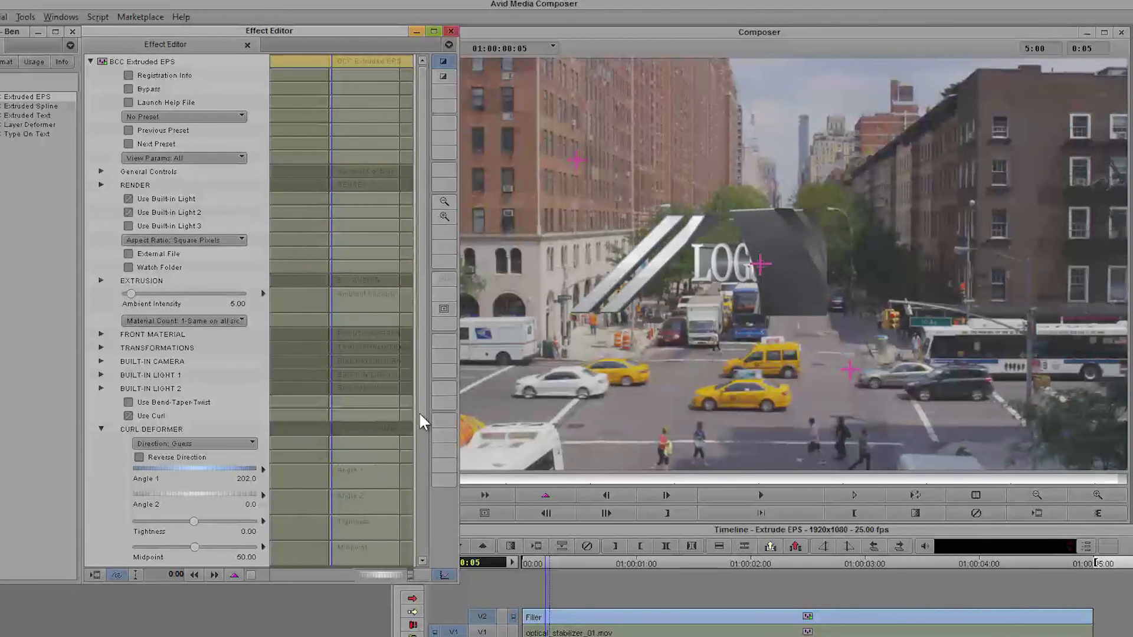
# - Reduce the curled logo's Extrusion Depth to 0.5
pyautogui.click(100, 280)
pyautogui.moveTo(143, 333); pyautogui.dragTo(137, 332)
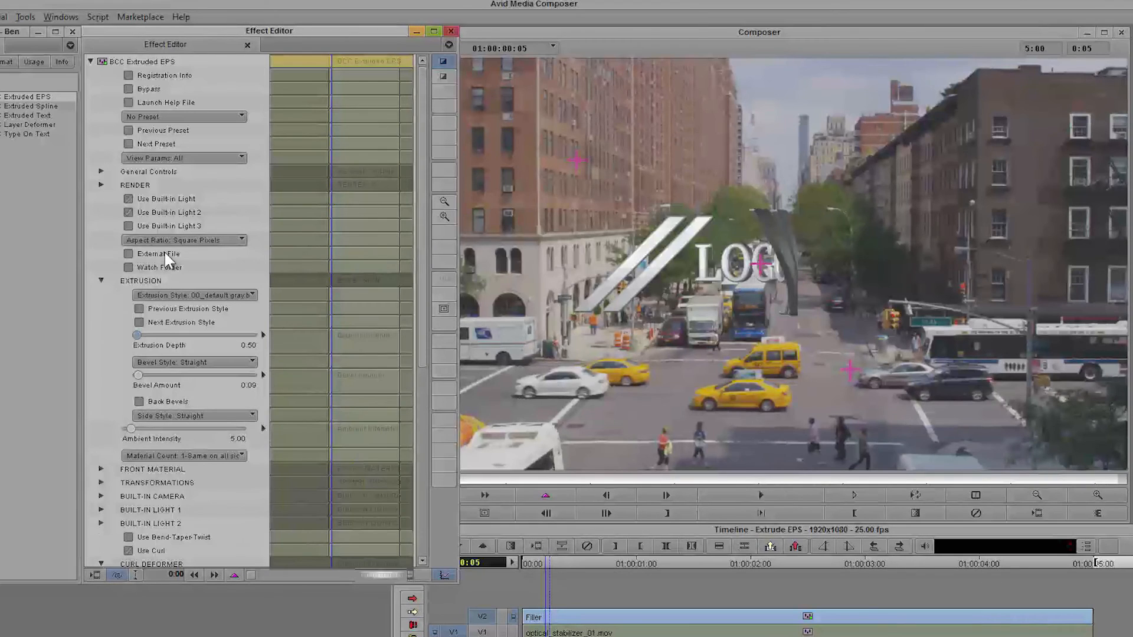
pyautogui.click(101, 280)
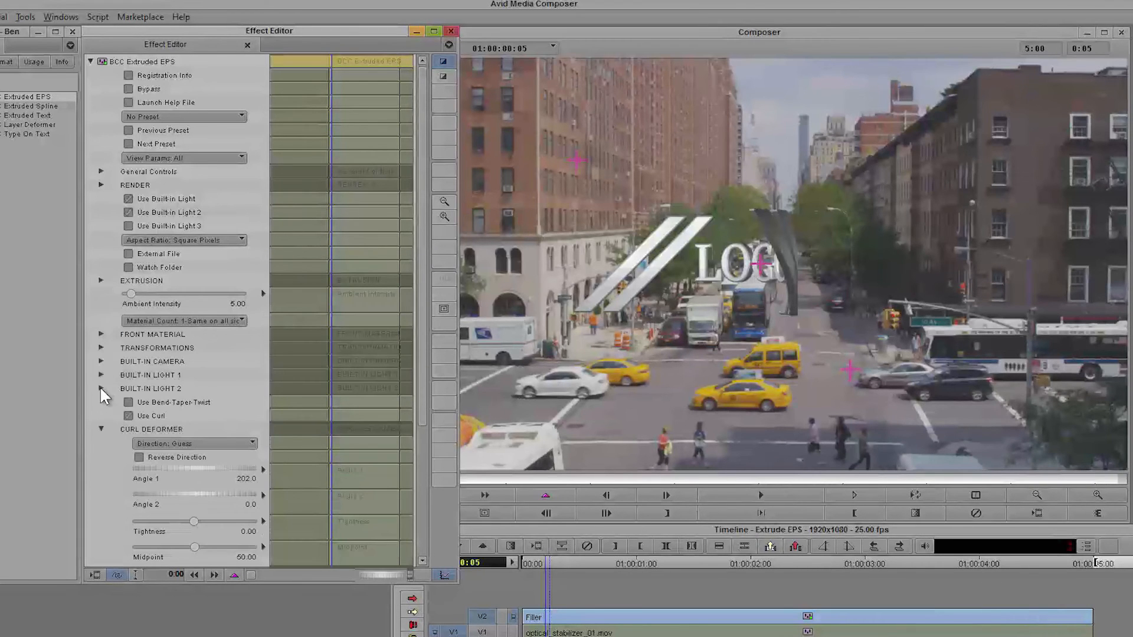
# - Spin the curled logo around its vertical axis to a Rotate Y of about 664
pyautogui.click(101, 348)
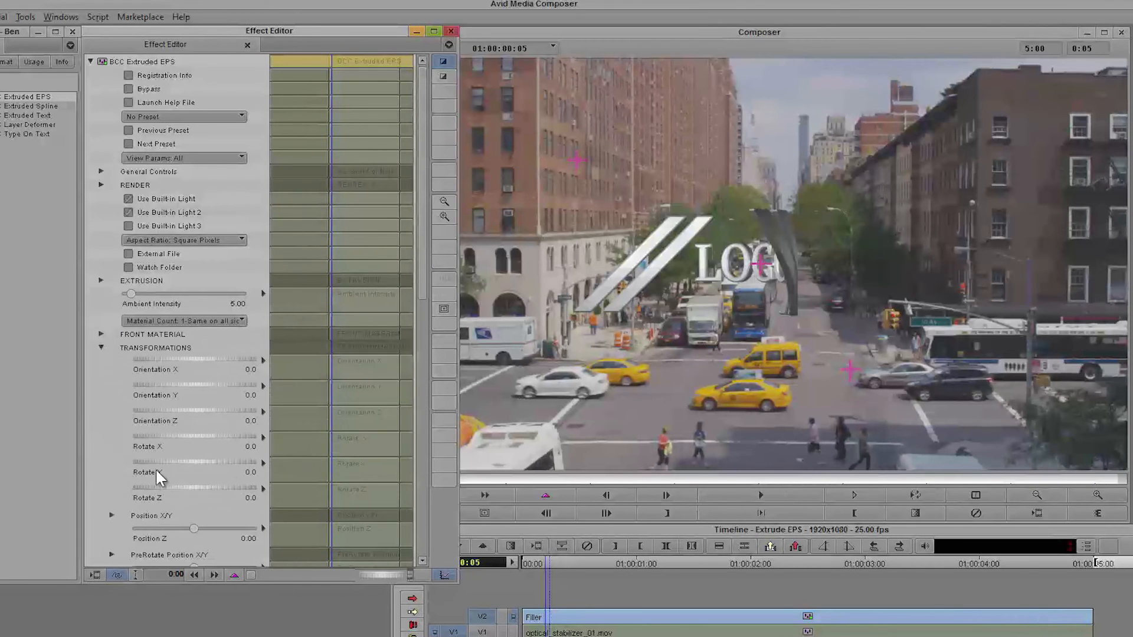
pyautogui.moveTo(144, 459); pyautogui.dragTo(620, 458)
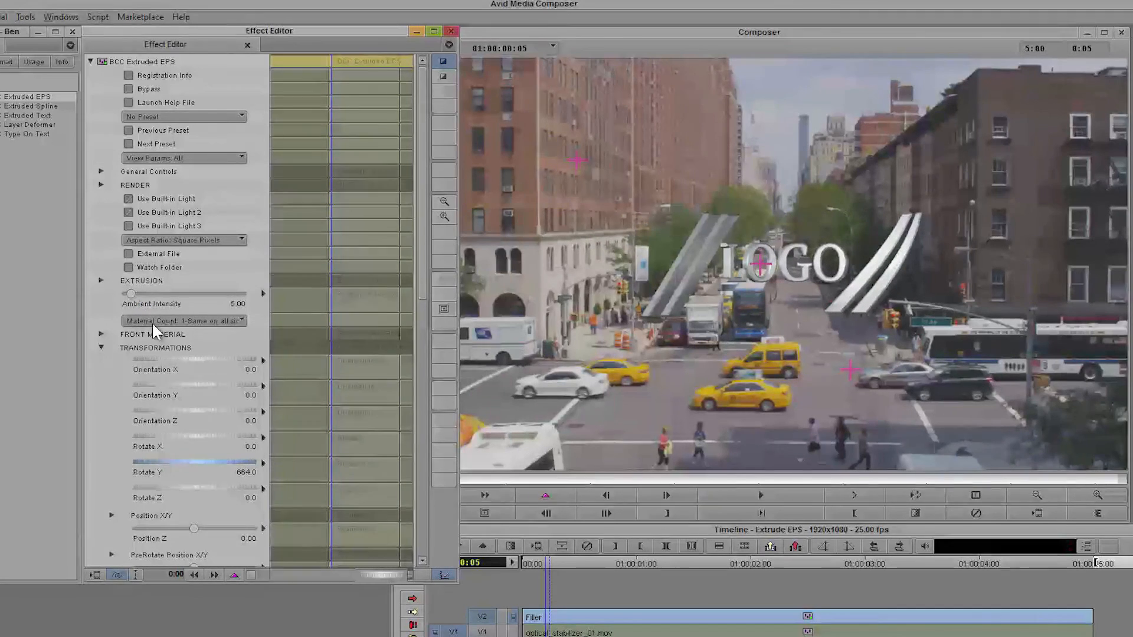
pyautogui.click(101, 348)
# - Collapse the Curl Deformer parameters and reveal the Render parameters
pyautogui.click(101, 429)
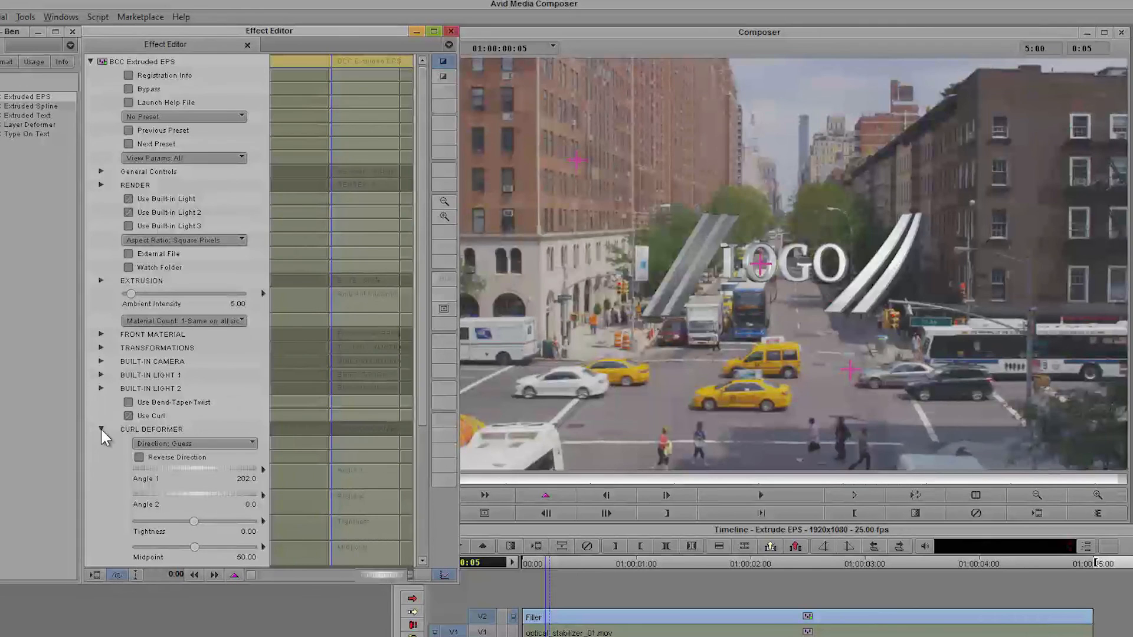
pyautogui.click(102, 429)
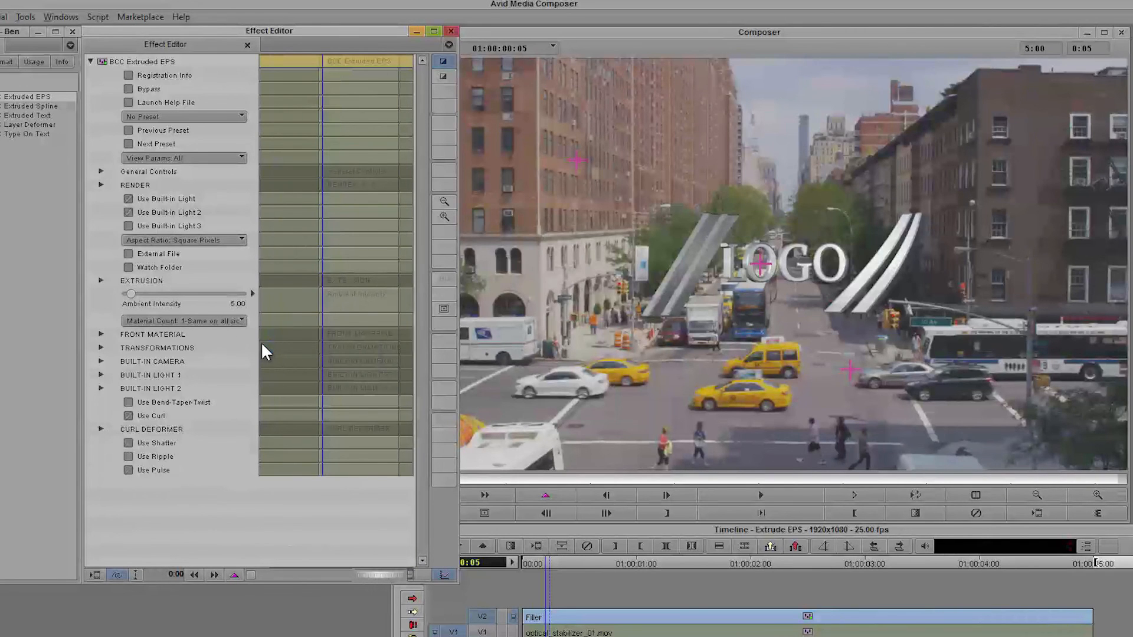
pyautogui.click(100, 184)
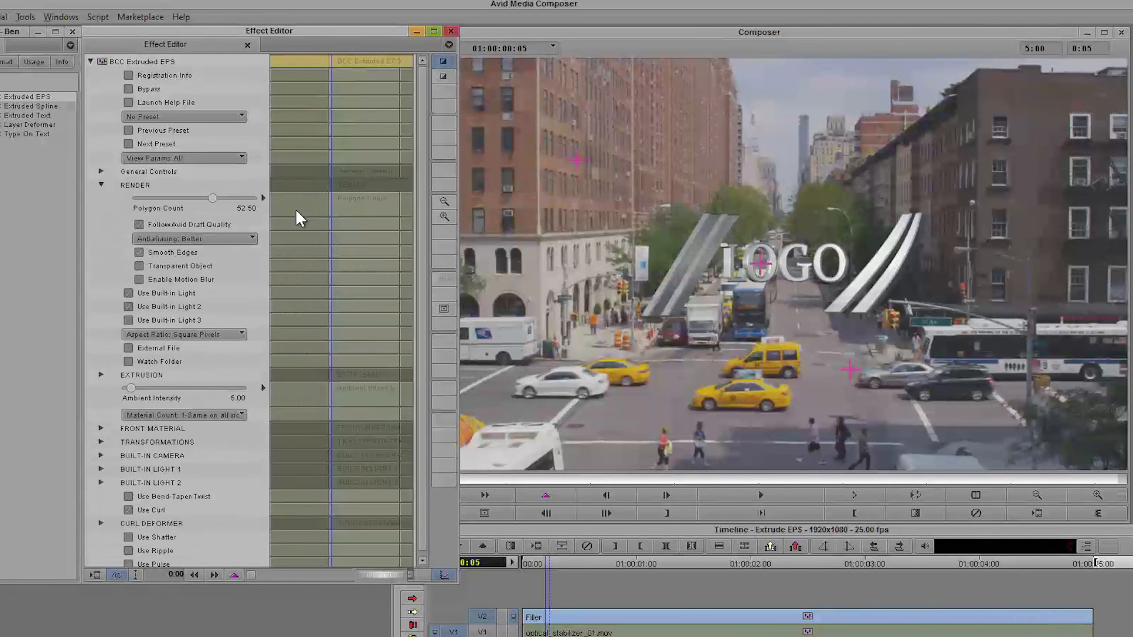